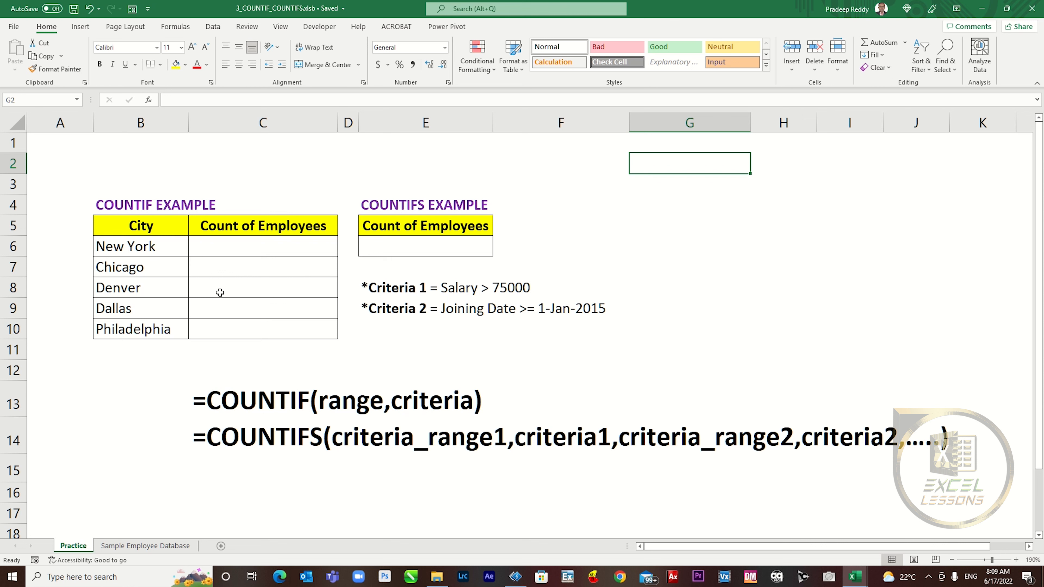
# - Review the city list, the empty count cells, the COUNTIFS result cell and the COUNTIF/COUNTIFS syntax notes
pyautogui.moveTo(140, 229); pyautogui.dragTo(137, 333)
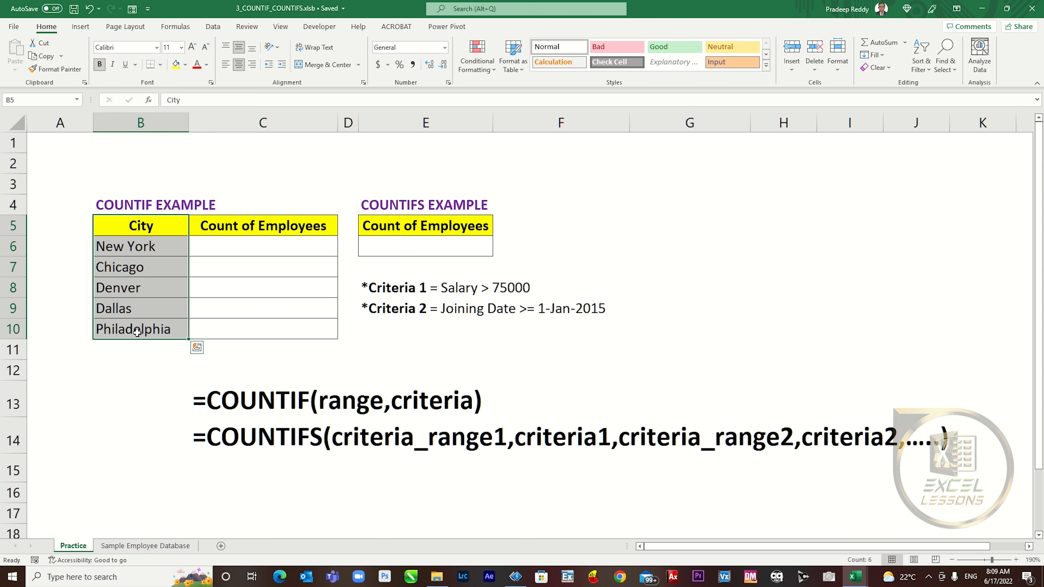
pyautogui.moveTo(254, 244); pyautogui.dragTo(252, 332)
pyautogui.click(170, 250)
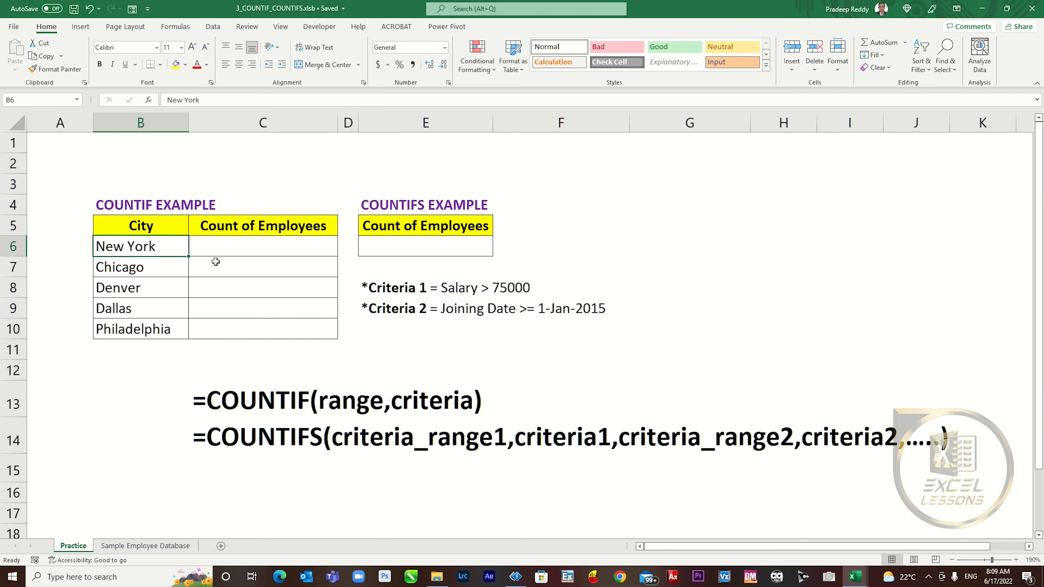
pyautogui.click(137, 550)
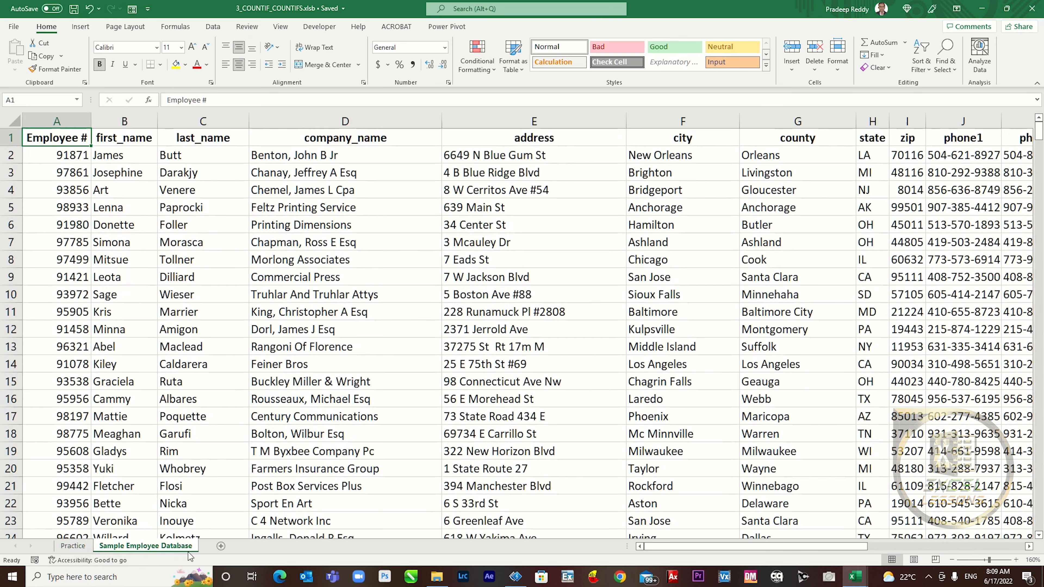
pyautogui.click(78, 547)
pyautogui.click(534, 243)
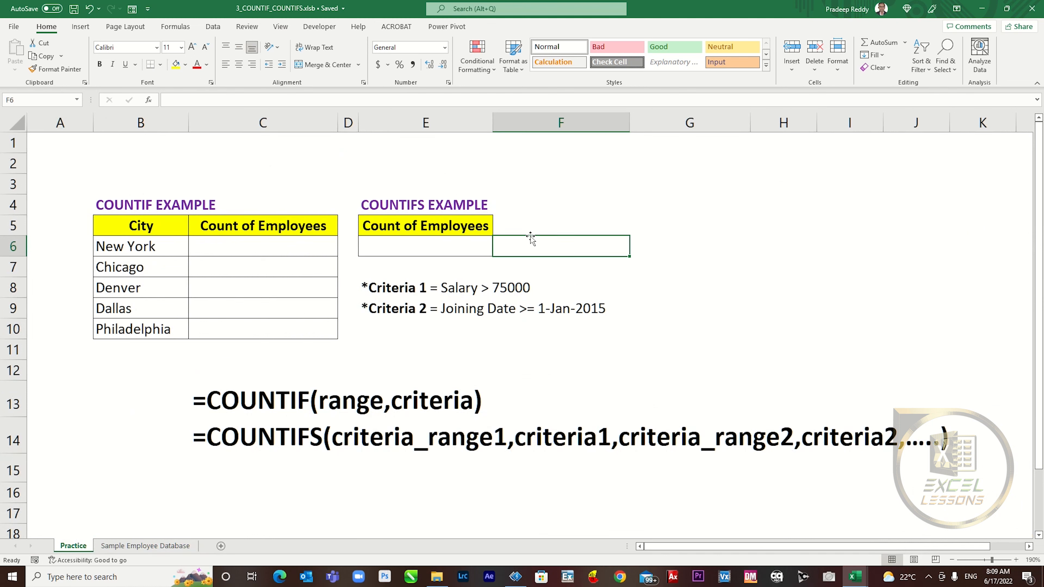
pyautogui.click(439, 240)
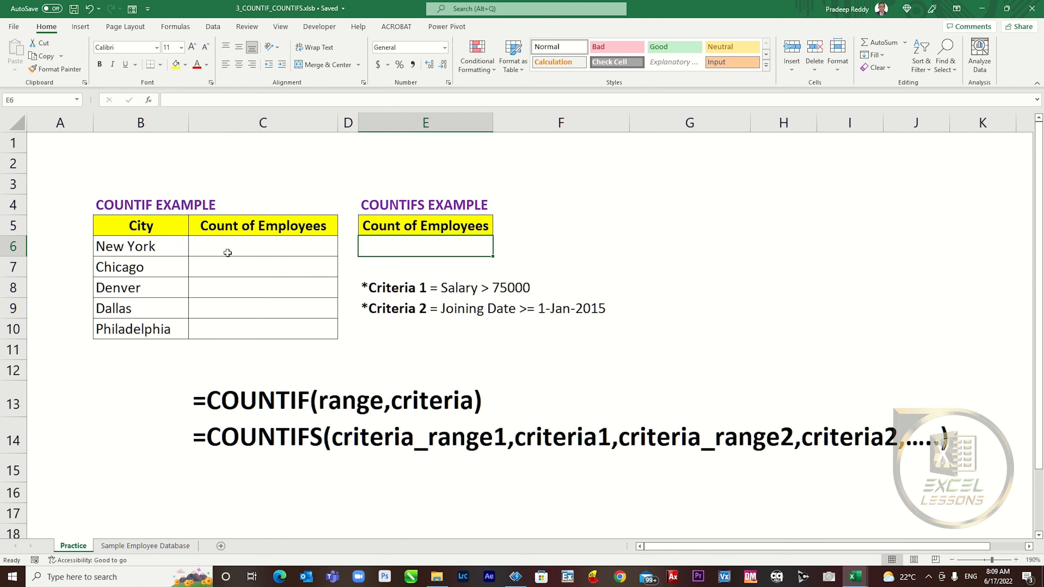
pyautogui.moveTo(230, 401); pyautogui.dragTo(905, 428)
pyautogui.click(267, 372)
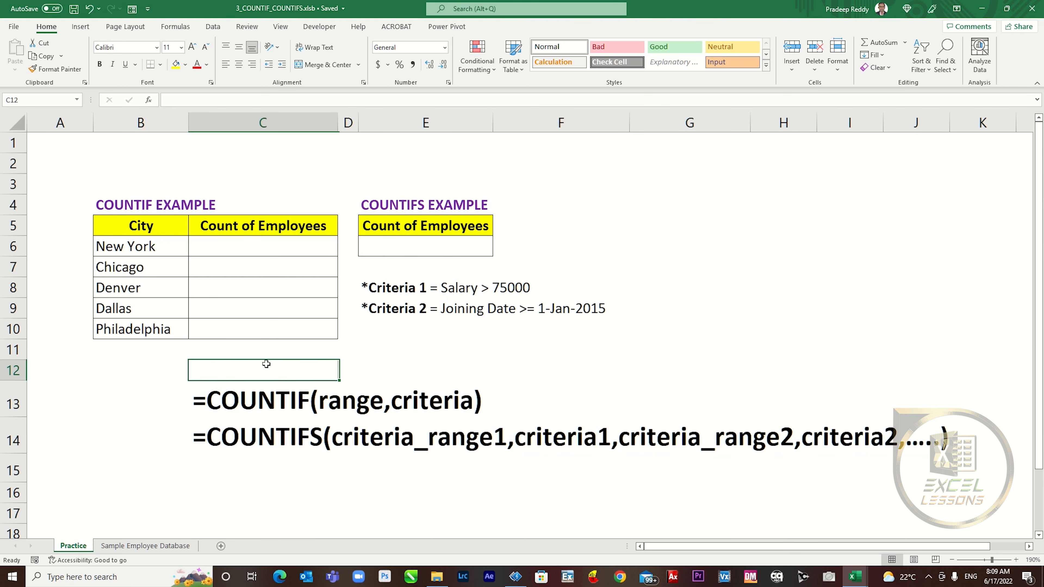
# - Start =COUNTIF in New York's count cell with the database's absolute city column $F:$F as range
pyautogui.click(272, 243)
pyautogui.write('=coun')
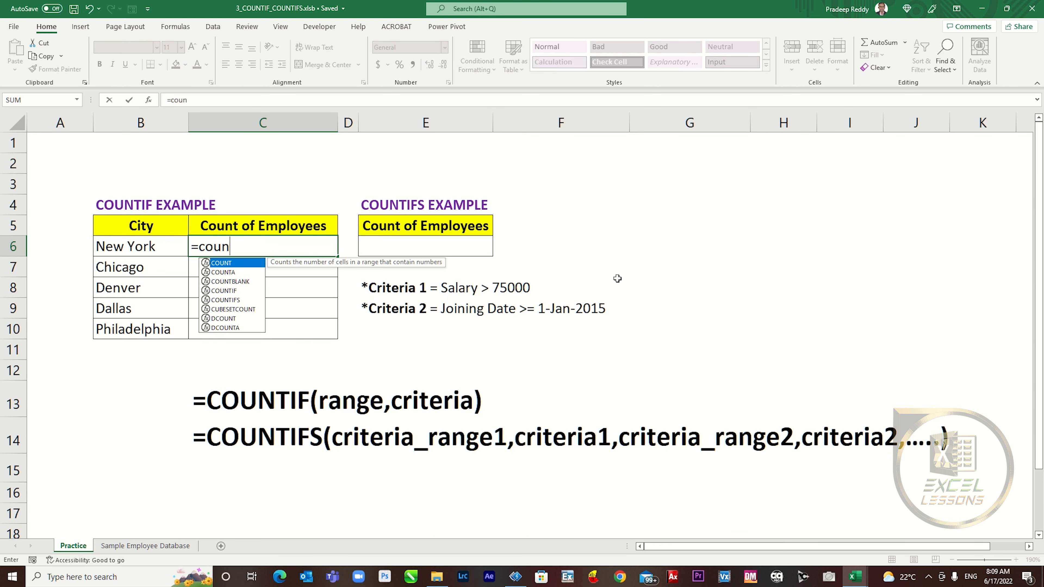
pyautogui.write('tif')
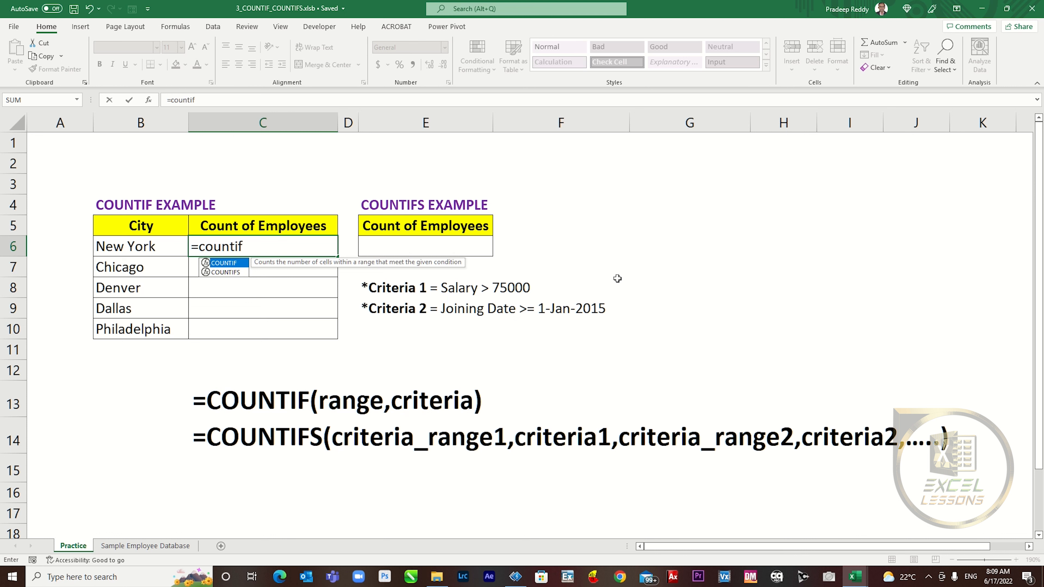
pyautogui.write('(')
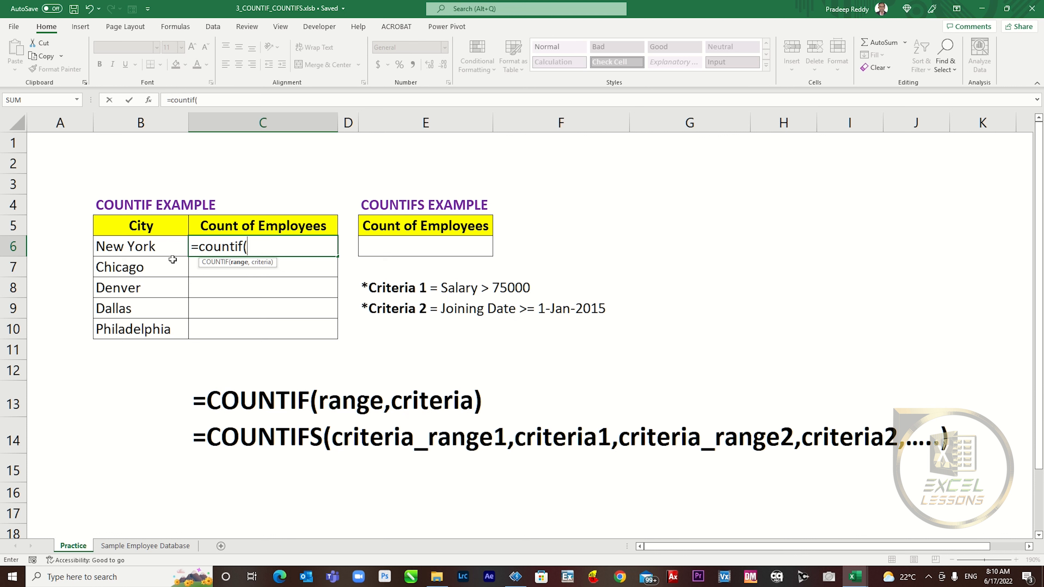
pyautogui.click(154, 547)
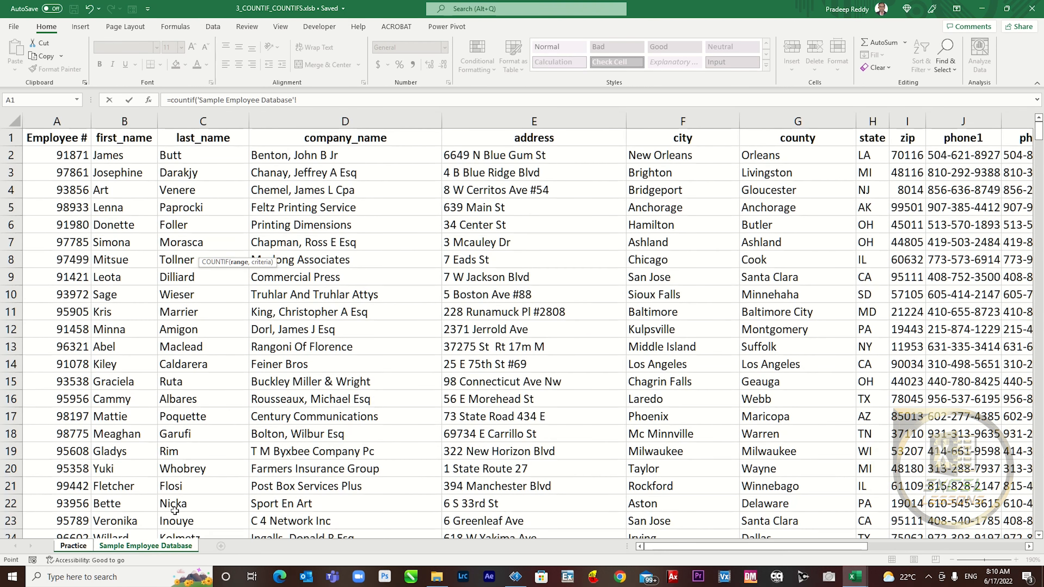
pyautogui.click(680, 112)
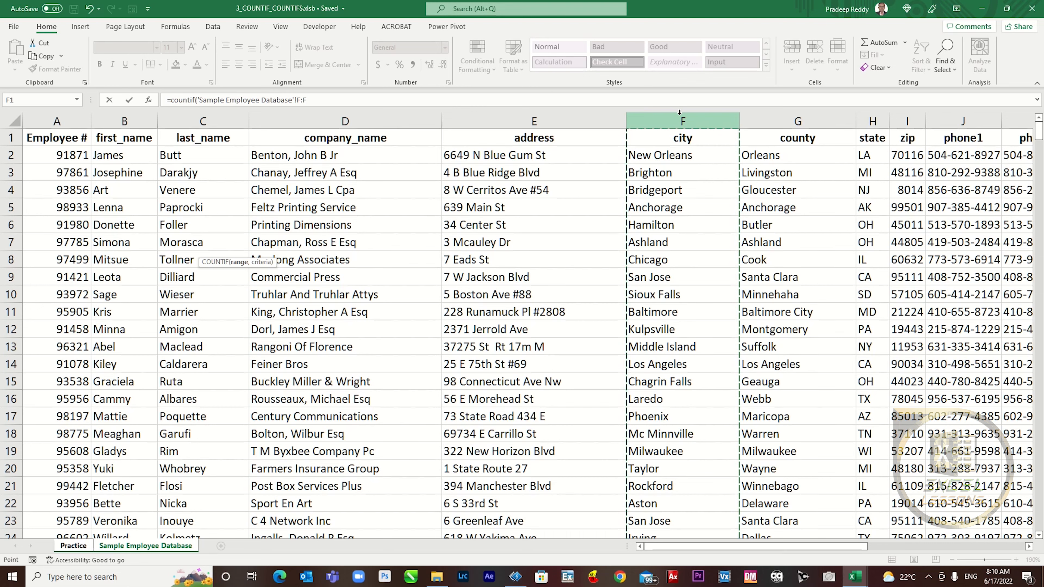
pyautogui.press('F4')
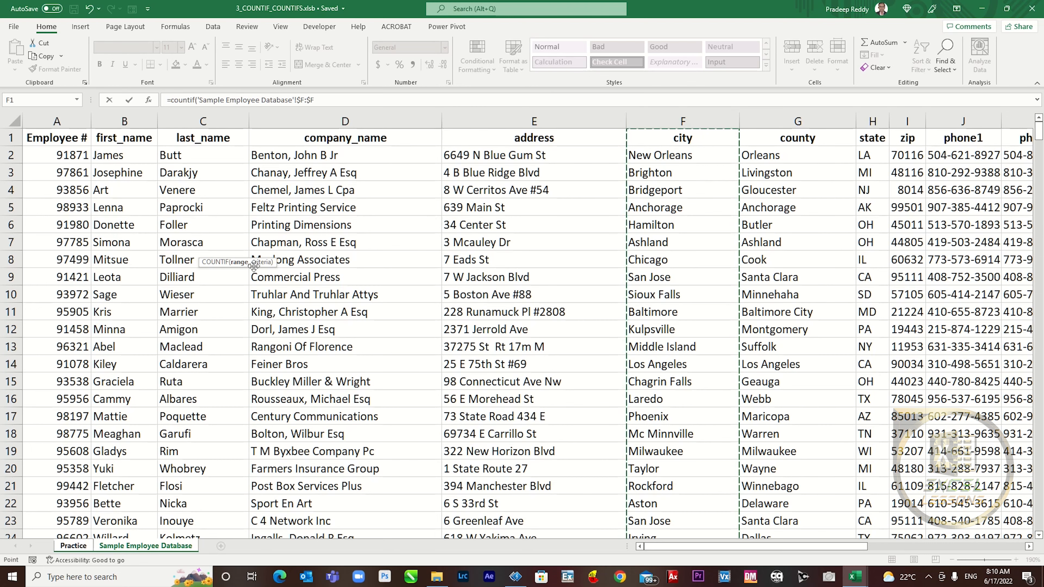
pyautogui.write(',')
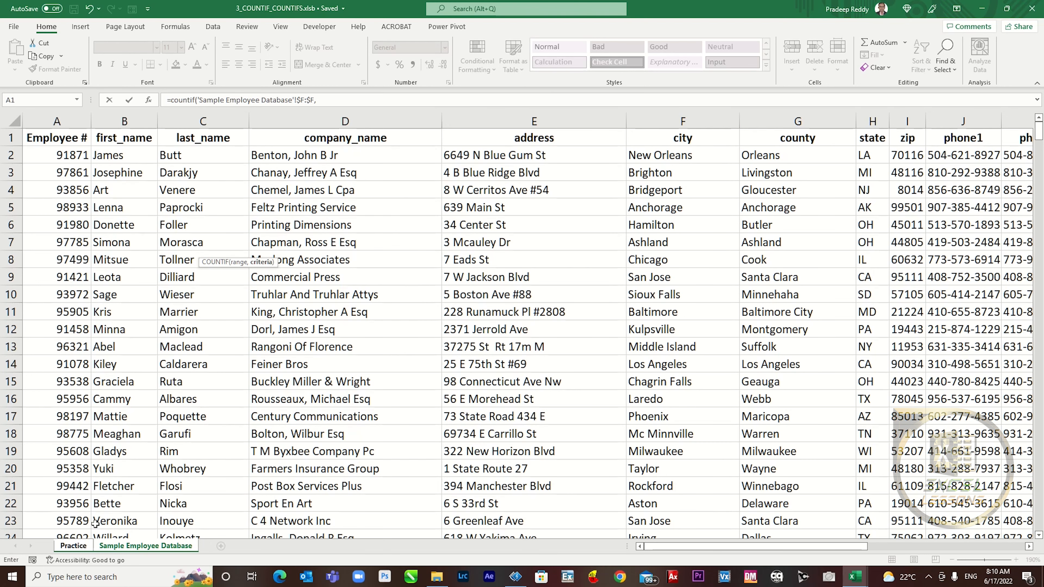
# - Use New York's cell $B6 as the criterion and commit the formula, returning 14
pyautogui.click(79, 550)
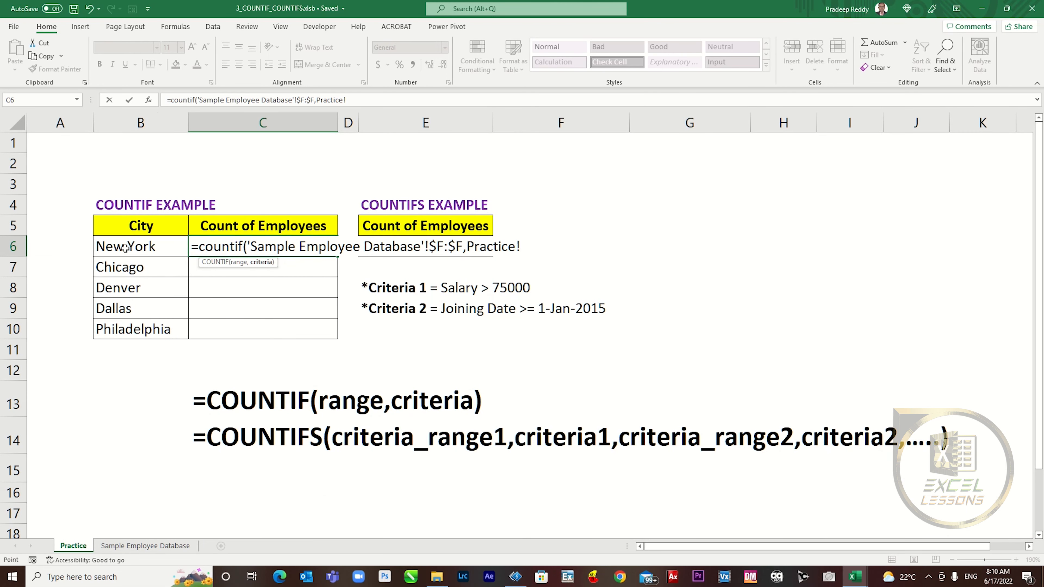
pyautogui.click(157, 250)
pyautogui.moveTo(317, 100); pyautogui.dragTo(346, 101)
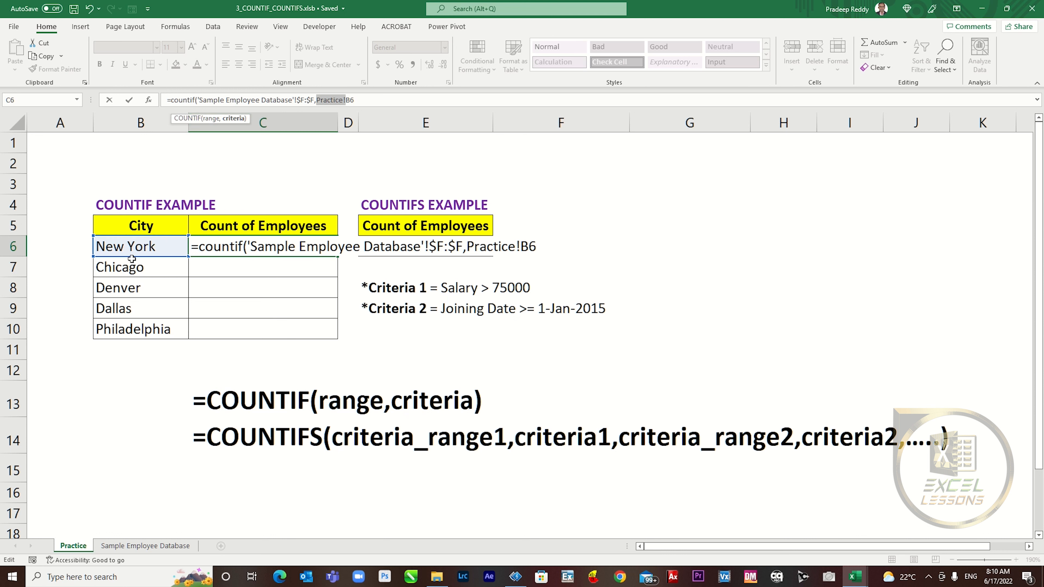
pyautogui.press('BackSpace')
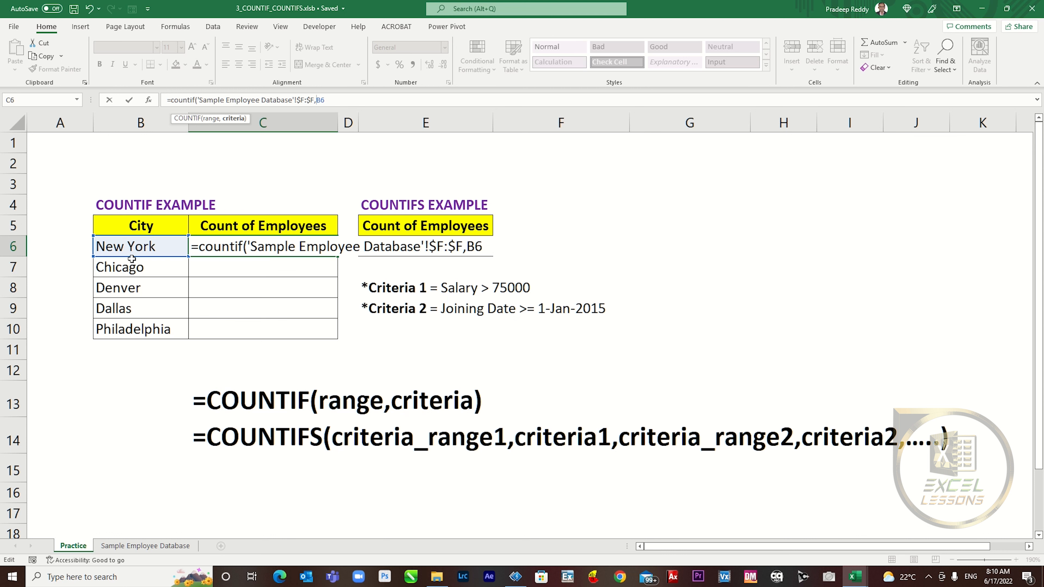
pyautogui.write('$')
pyautogui.press('Return')
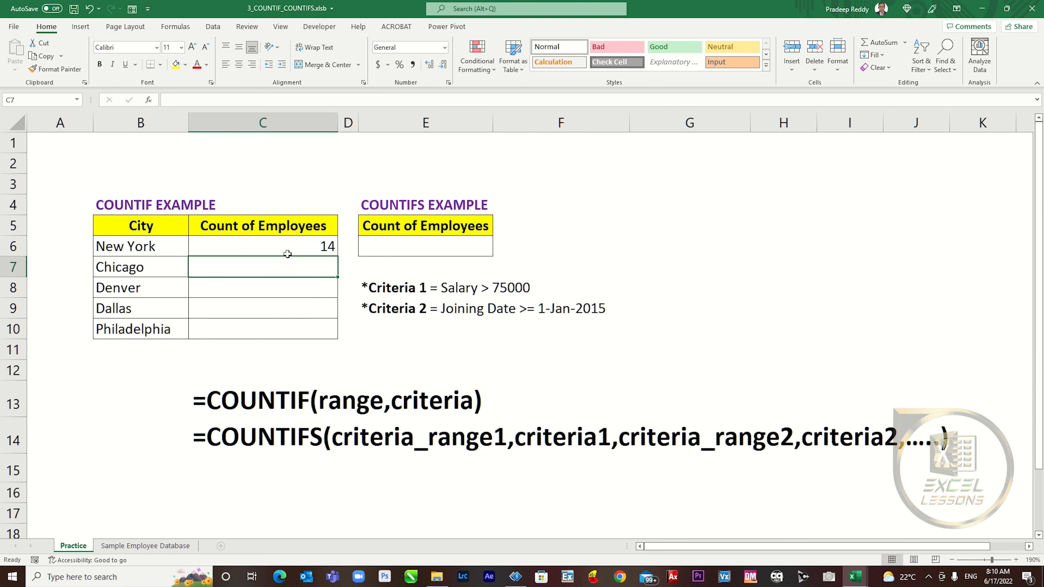
pyautogui.click(300, 242)
# - Fill the COUNTIF formula down for Chicago 7, Denver 4, Dallas 3 and Philadelphia 8
pyautogui.moveTo(338, 258); pyautogui.dragTo(338, 333)
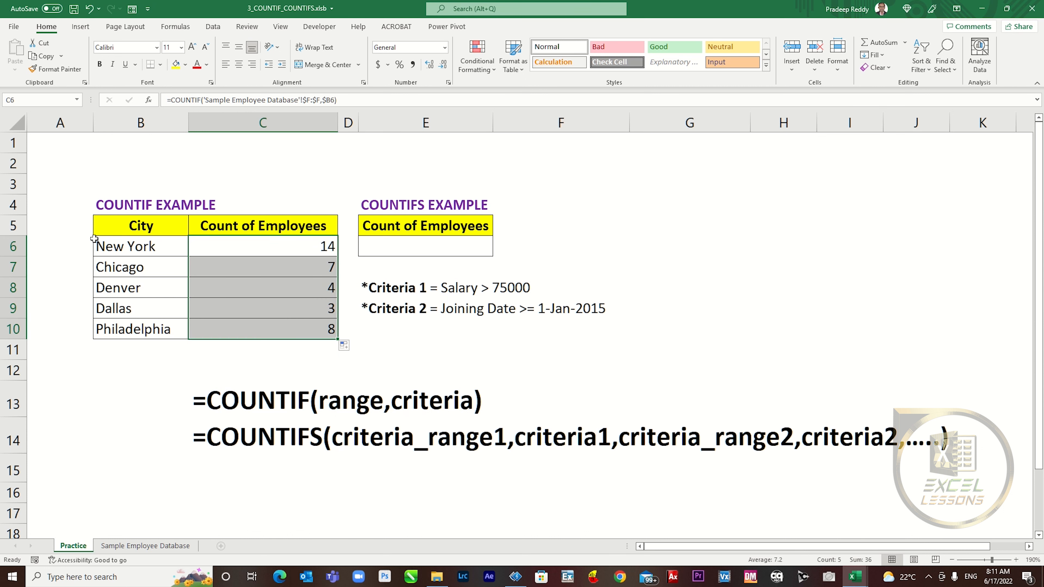
pyautogui.click(248, 254)
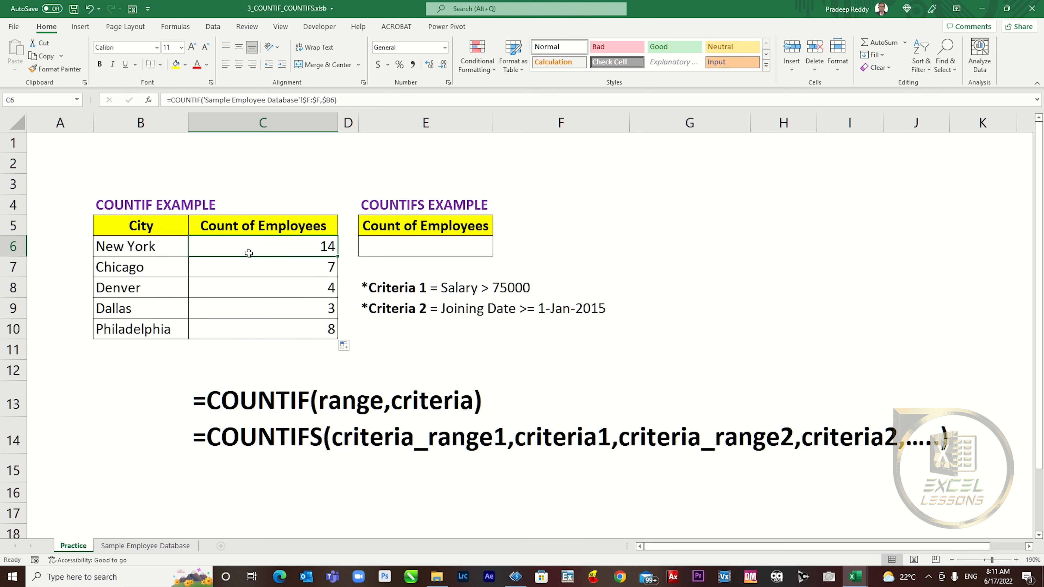
pyautogui.hotkey('ctrl', 'pagedown')
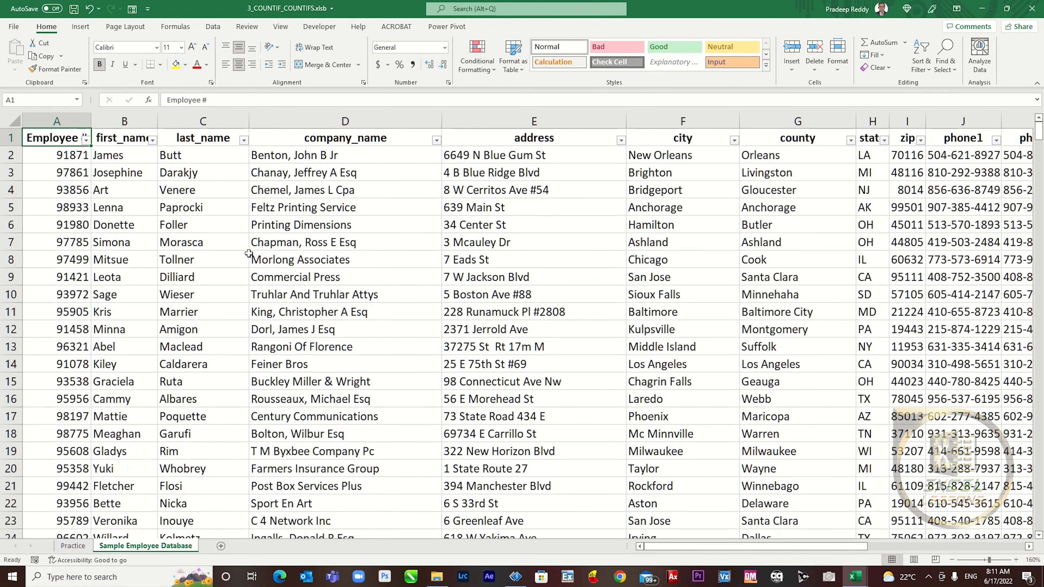
# - Filter the database's city column to New York and confirm 14 records
pyautogui.press('Right')
pyautogui.press('Right')
pyautogui.press('Right')
pyautogui.press('Right')
pyautogui.press('Right')
pyautogui.press('Right')
pyautogui.press('Left')
pyautogui.hotkey('alt', 'Down')
pyautogui.press('Down')
pyautogui.press('Down')
pyautogui.press('Down')
pyautogui.press('Down')
pyautogui.press('Down')
pyautogui.press('Down')
pyautogui.press('space')
pyautogui.write('ne')
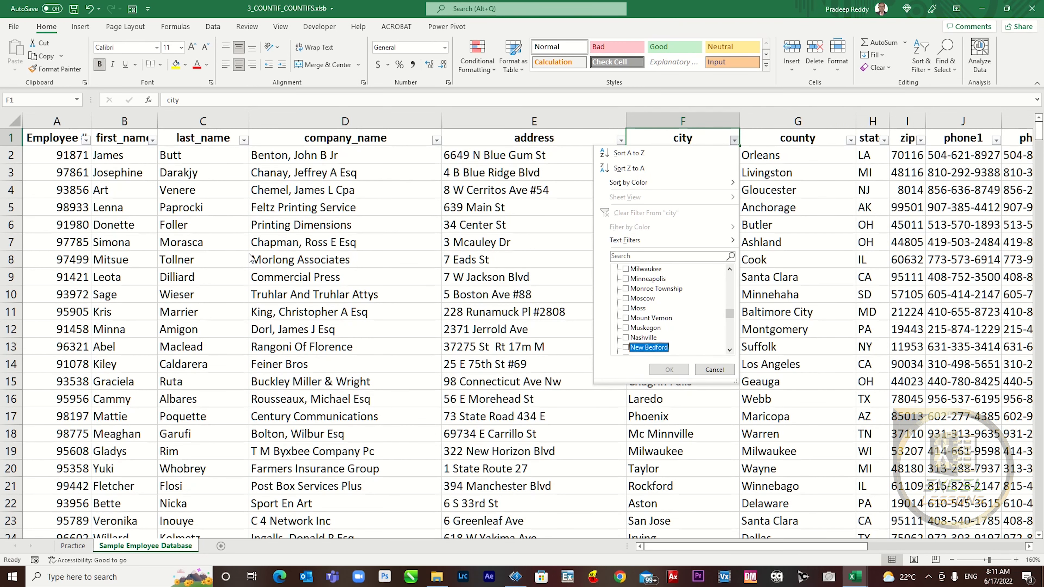
pyautogui.press('Down')
pyautogui.press('Down')
pyautogui.press('Down')
pyautogui.press('space')
pyautogui.press('Return')
pyautogui.press('Down')
pyautogui.hotkey('ctrl', 'shift', 'Down')
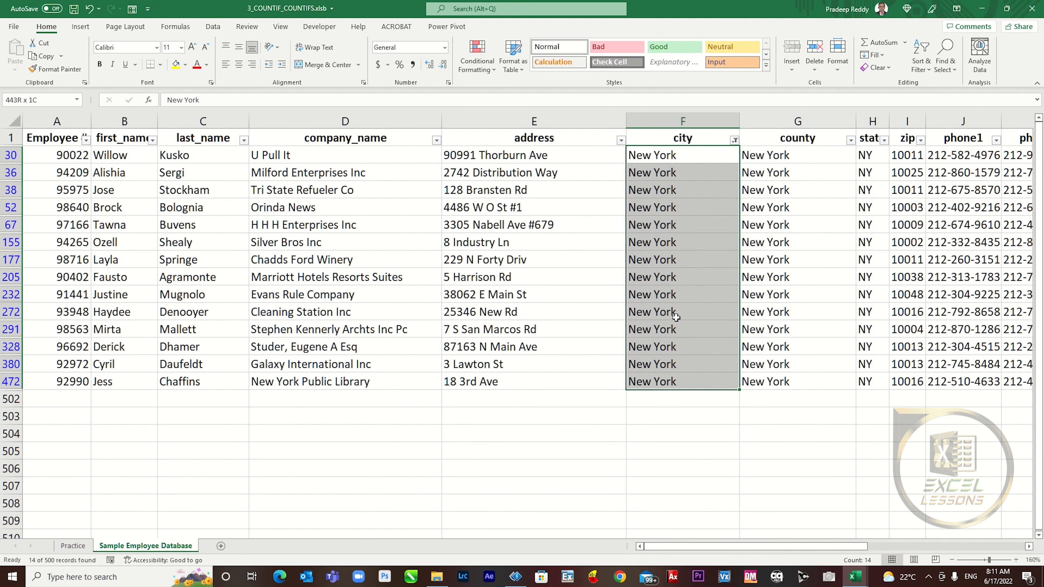
pyautogui.hotkey('ctrl', 'pageup')
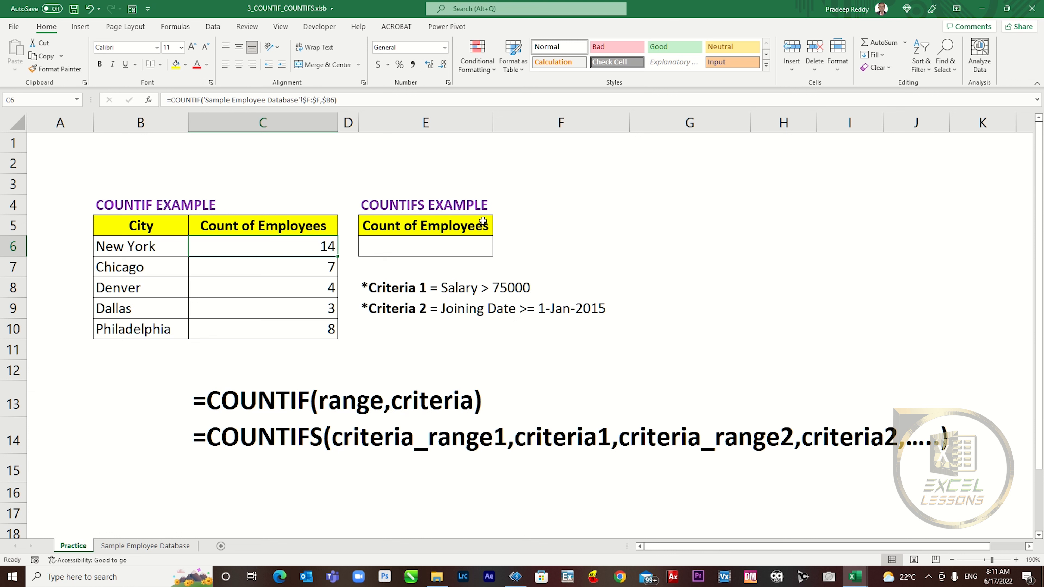
# - Look over the COUNTIFS result cell and its salary and joining-date criteria notes
pyautogui.click(472, 252)
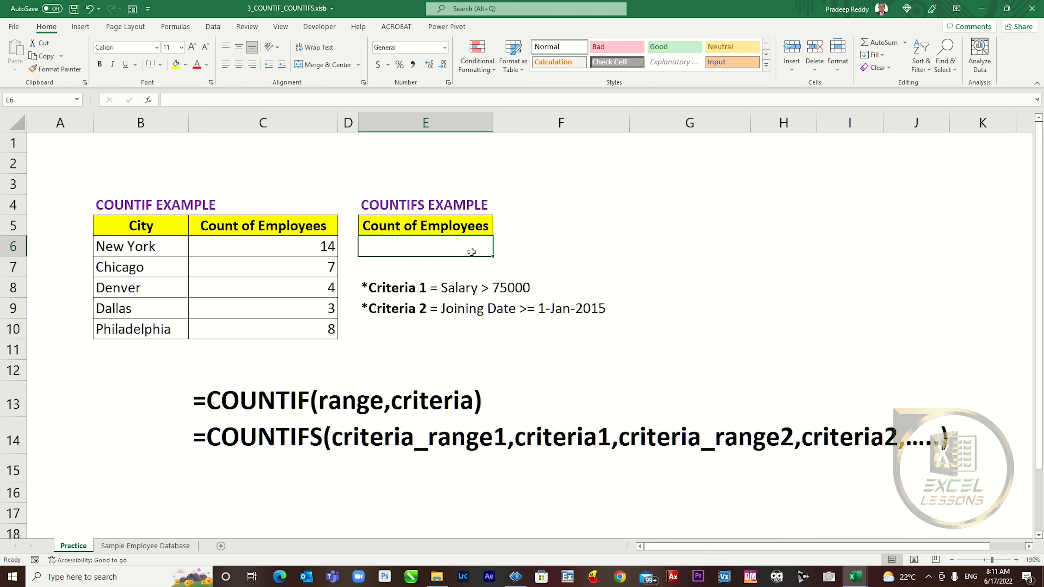
pyautogui.moveTo(406, 290); pyautogui.dragTo(405, 306)
pyautogui.click(522, 263)
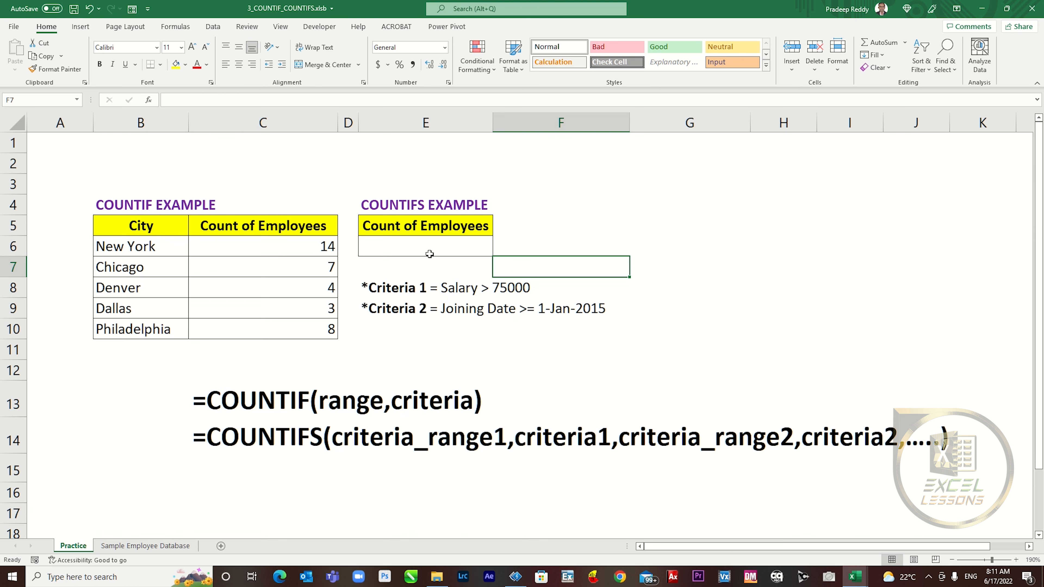
# - Begin a COUNTIFS formula in E6 and bring up the Sample Employee Database sheet
pyautogui.click(430, 245)
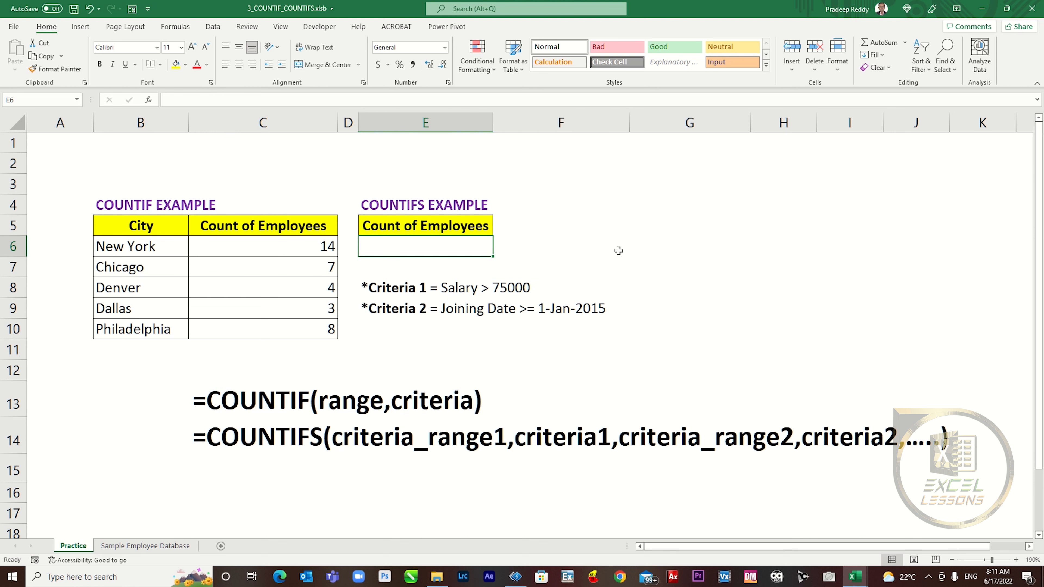
pyautogui.write('=cou')
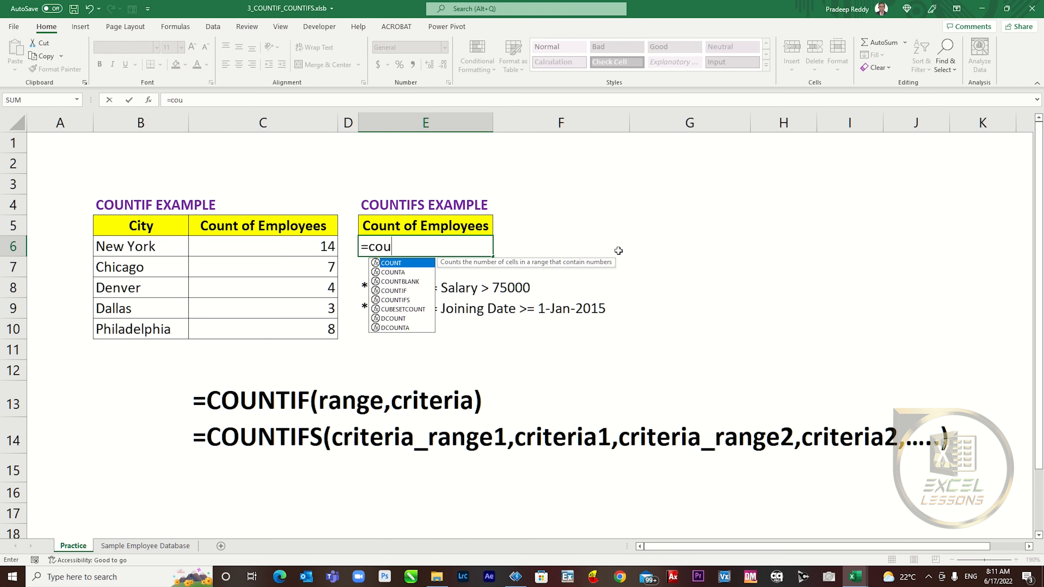
pyautogui.write('ntifs')
pyautogui.press('BackSpace')
pyautogui.write('s')
pyautogui.press('Tab')
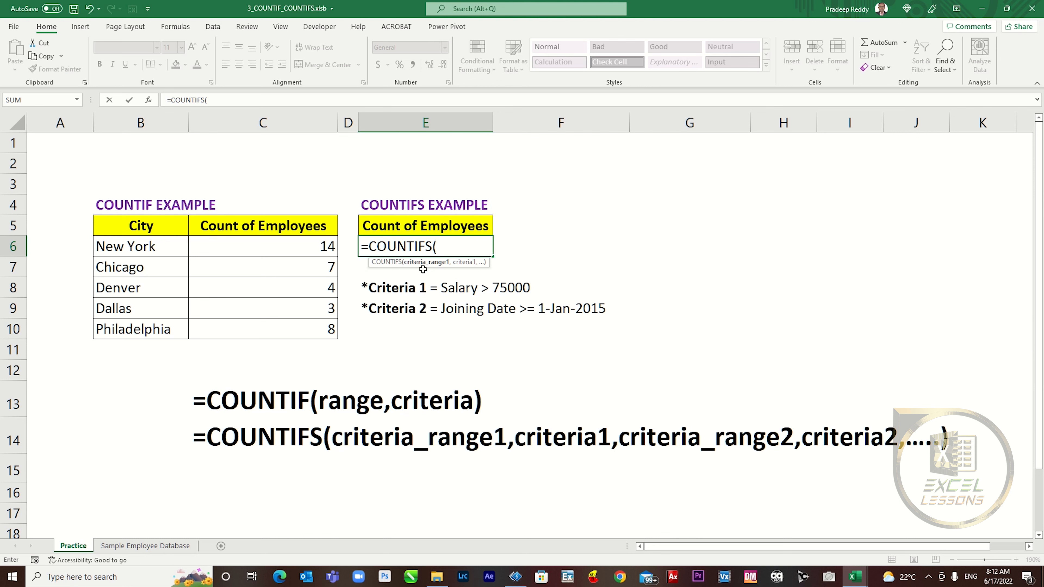
pyautogui.click(145, 546)
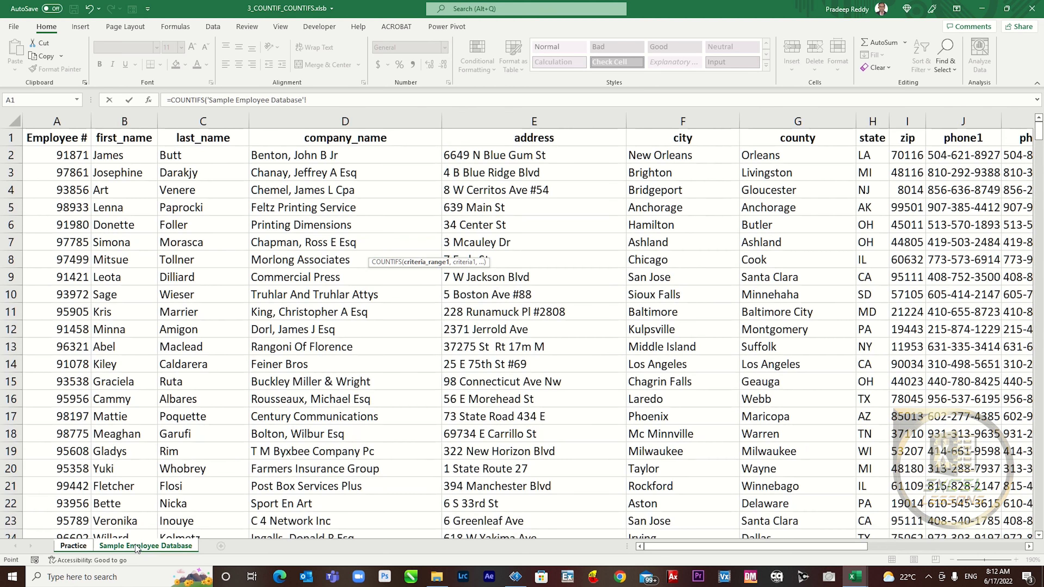
# - Set the first COUNTIFS condition to the absolute Salary column $N:$N with criterion ">75000"
pyautogui.click(1029, 547)
pyautogui.click(1029, 548)
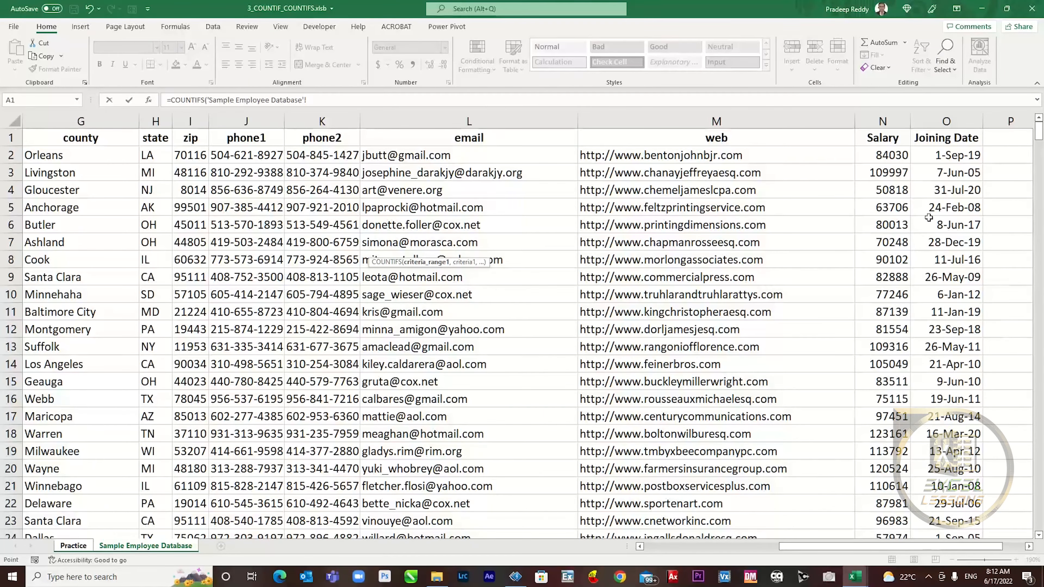
pyautogui.click(885, 113)
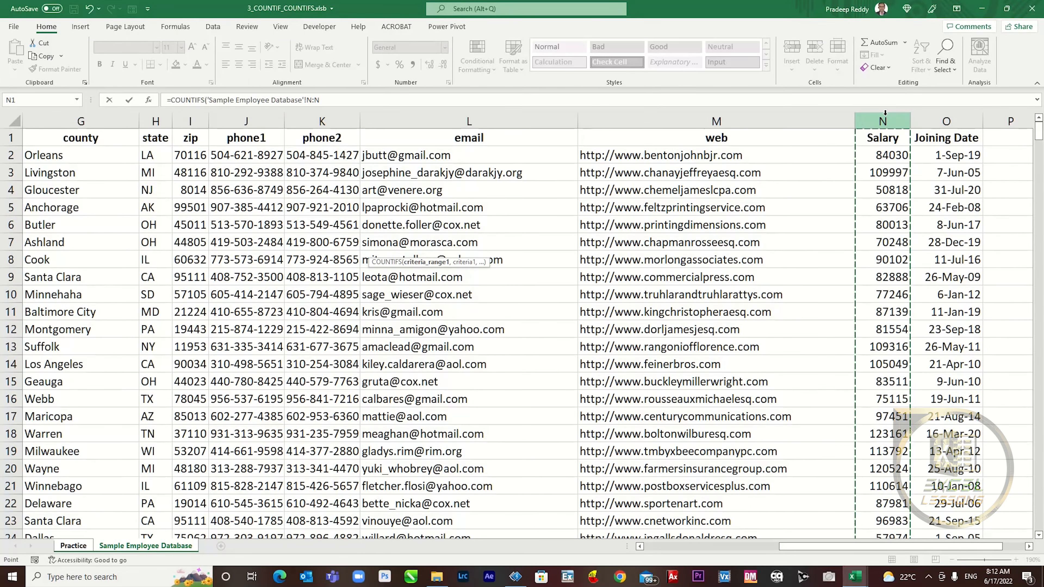
pyautogui.press('Right')
pyautogui.press('Right')
pyautogui.press('Left')
pyautogui.press('Left')
pyautogui.hotkey('ctrl', 'space')
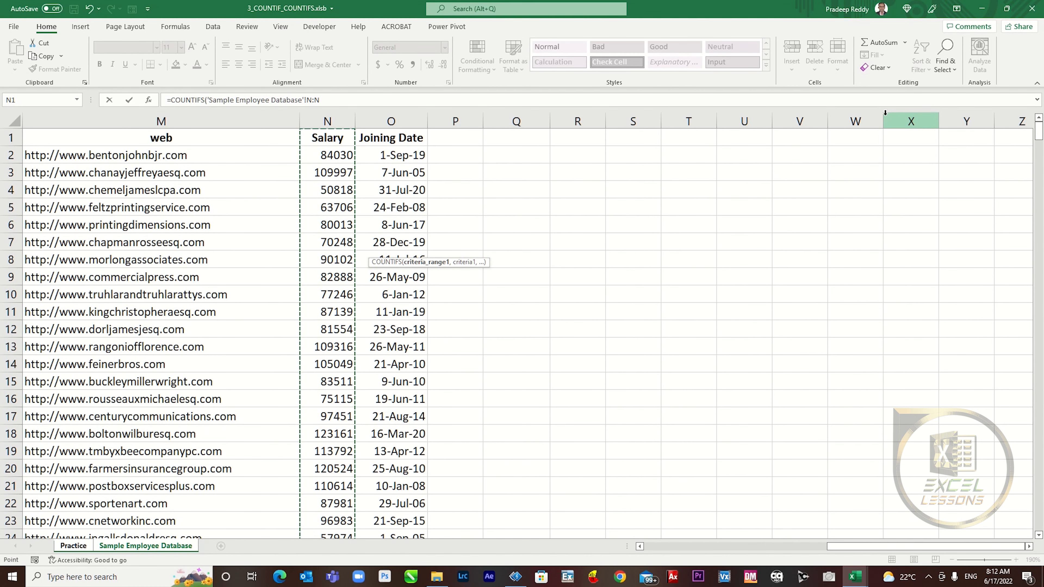
pyautogui.press('F4')
pyautogui.write(',">75000')
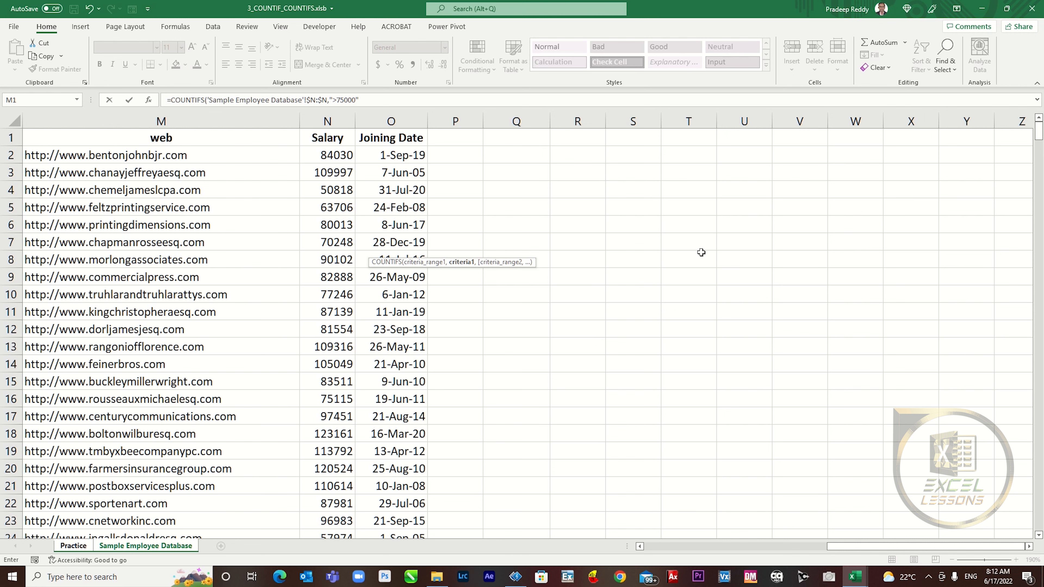
pyautogui.write(',')
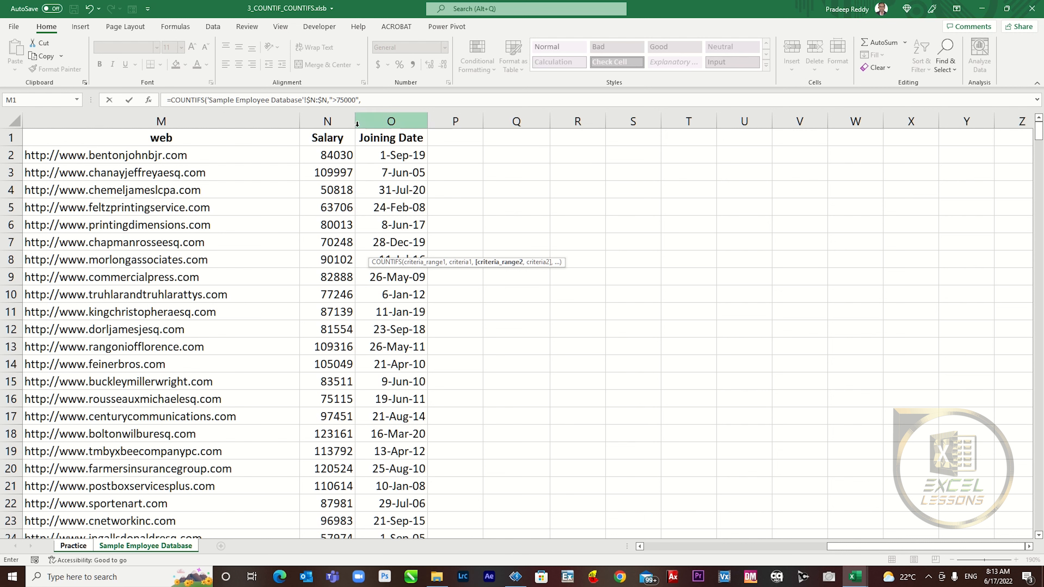
# - Add Joining Date $O:$O with ">=1/1/2015" as the second condition and commit, giving 142
pyautogui.click(373, 115)
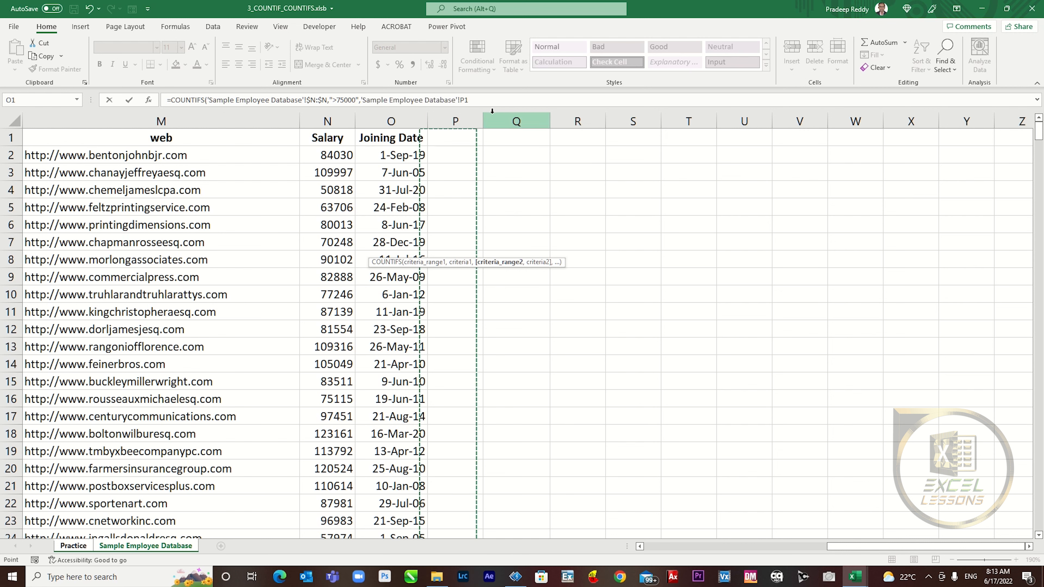
pyautogui.press('F4')
pyautogui.write(',')
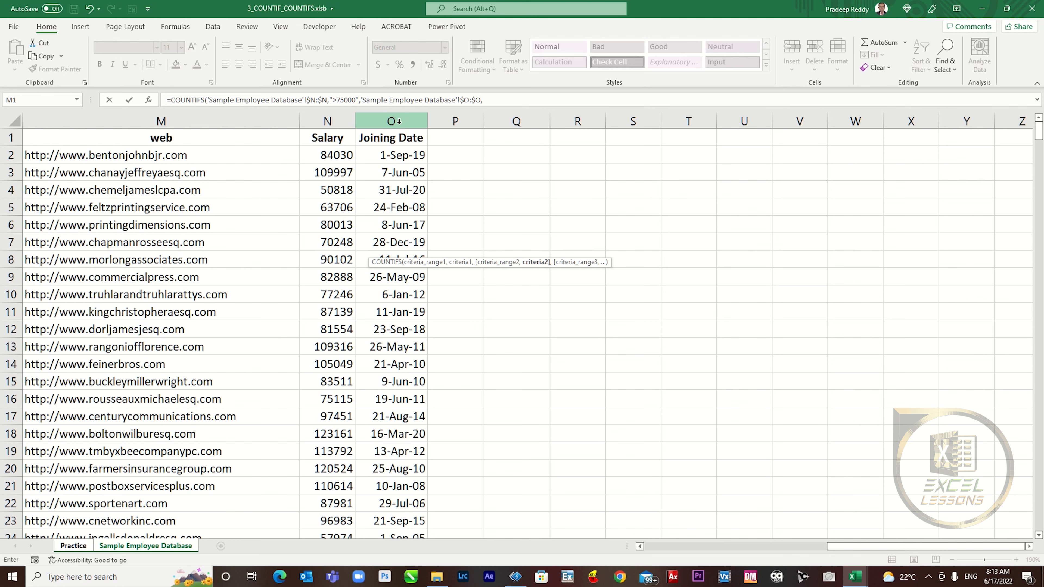
pyautogui.click(497, 101)
pyautogui.write('"')
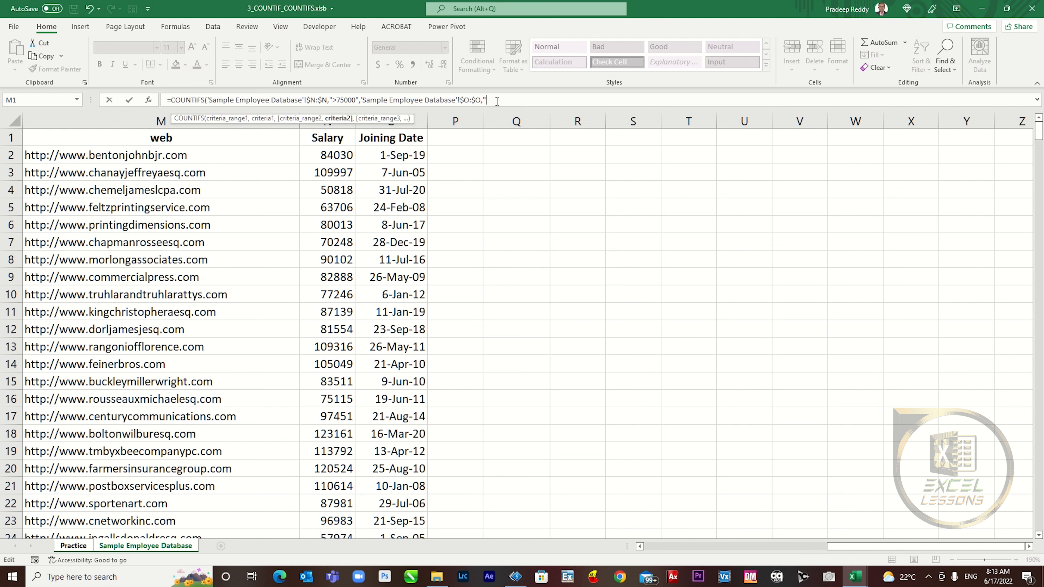
pyautogui.write('>=1/1/2015")')
pyautogui.press('Return')
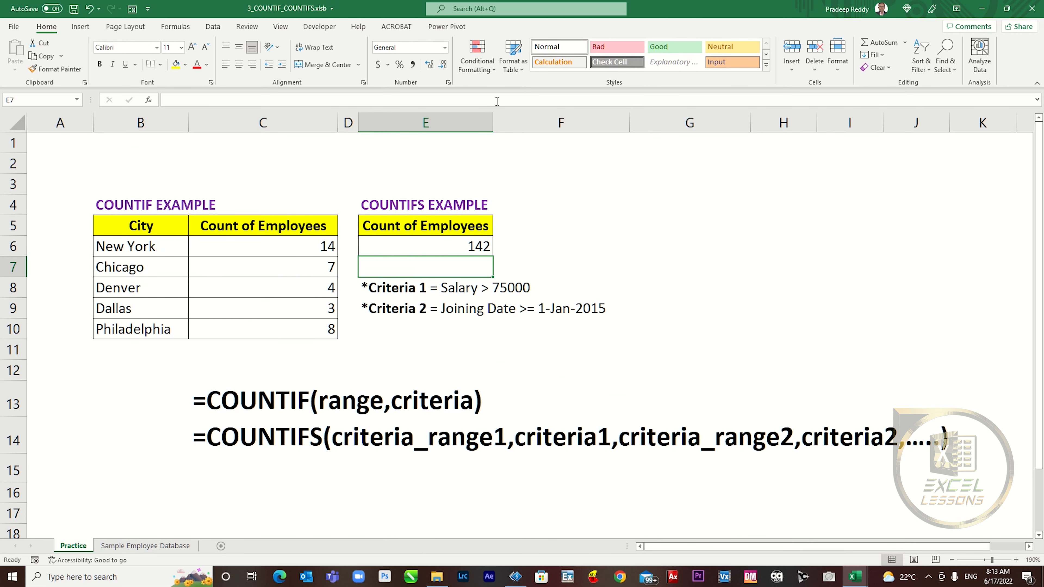
# - Check the criteria note in E8 and the two-condition COUNTIFS formula behind 142 in E6
pyautogui.click(535, 253)
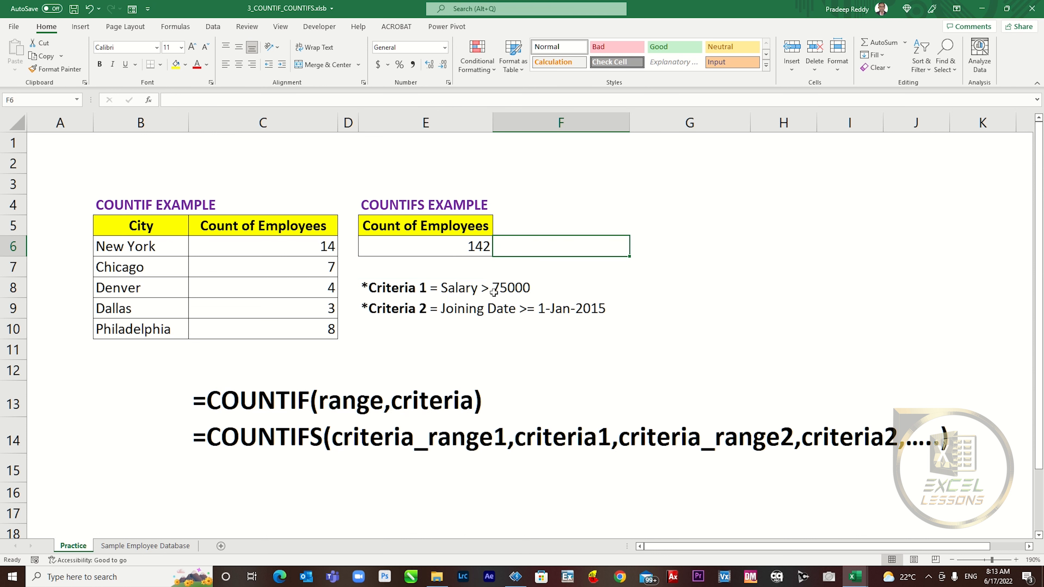
pyautogui.click(476, 289)
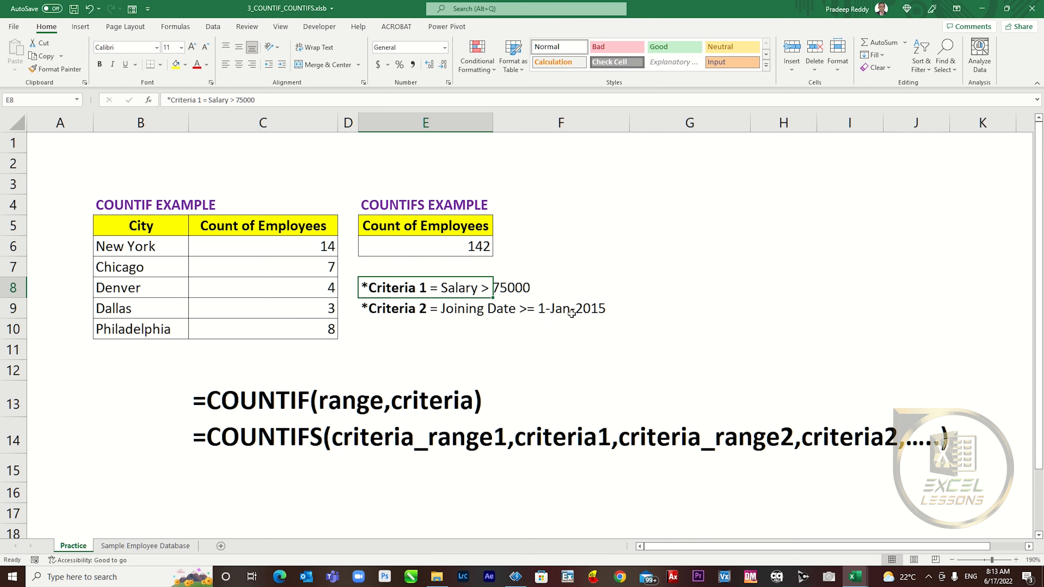
pyautogui.click(453, 247)
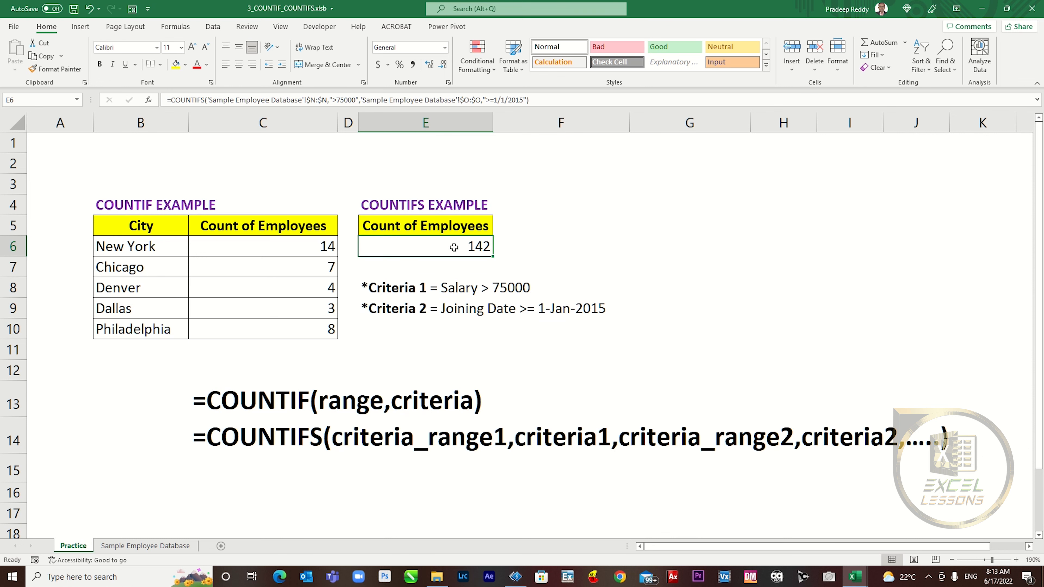
# - Filter the Salary column to greater than 75000 and select the results to see 321 records
pyautogui.hotkey('ctrl', 'pagedown')
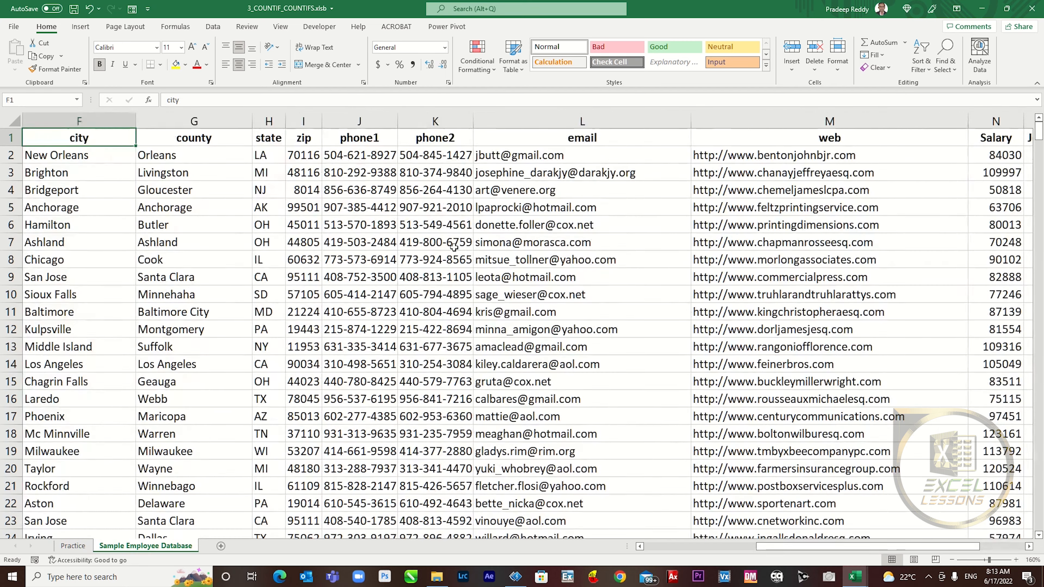
pyautogui.hotkey('ctrl', 'Right')
pyautogui.press('Left')
pyautogui.hotkey('alt', 'Down')
pyautogui.press('Down')
pyautogui.press('Down')
pyautogui.press('Down')
pyautogui.press('Down')
pyautogui.press('Down')
pyautogui.press('Down')
pyautogui.press('Down')
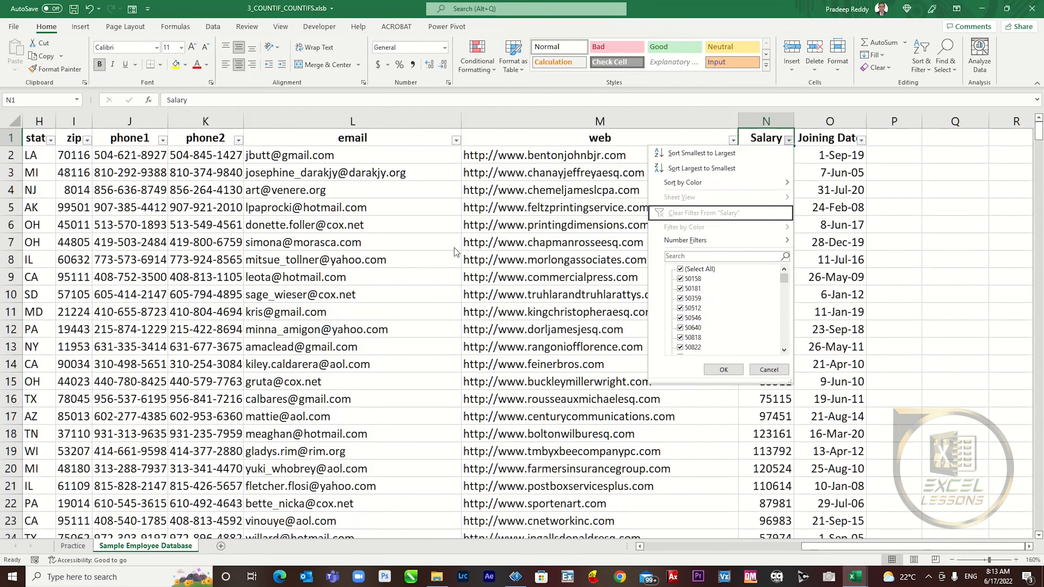
pyautogui.press('Right')
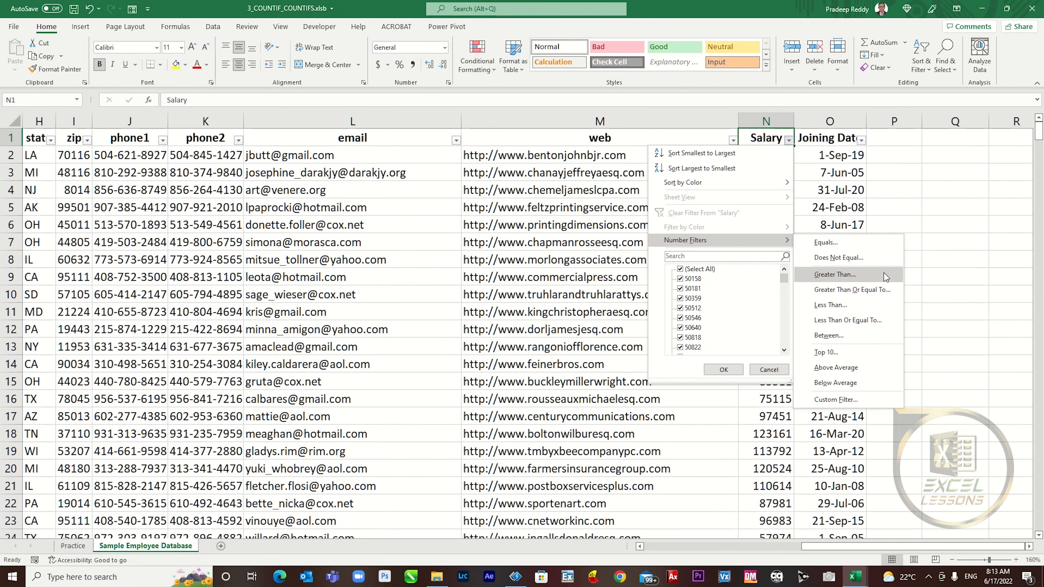
pyautogui.click(879, 279)
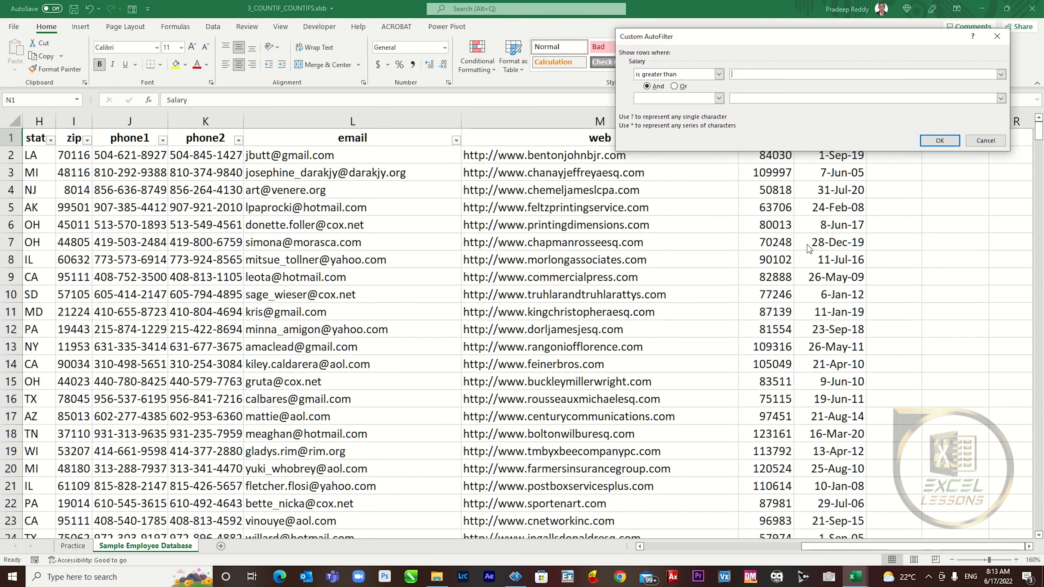
pyautogui.write('75000')
pyautogui.press('Return')
pyautogui.click(773, 155)
pyautogui.hotkey('ctrl', 'shift', 'Down')
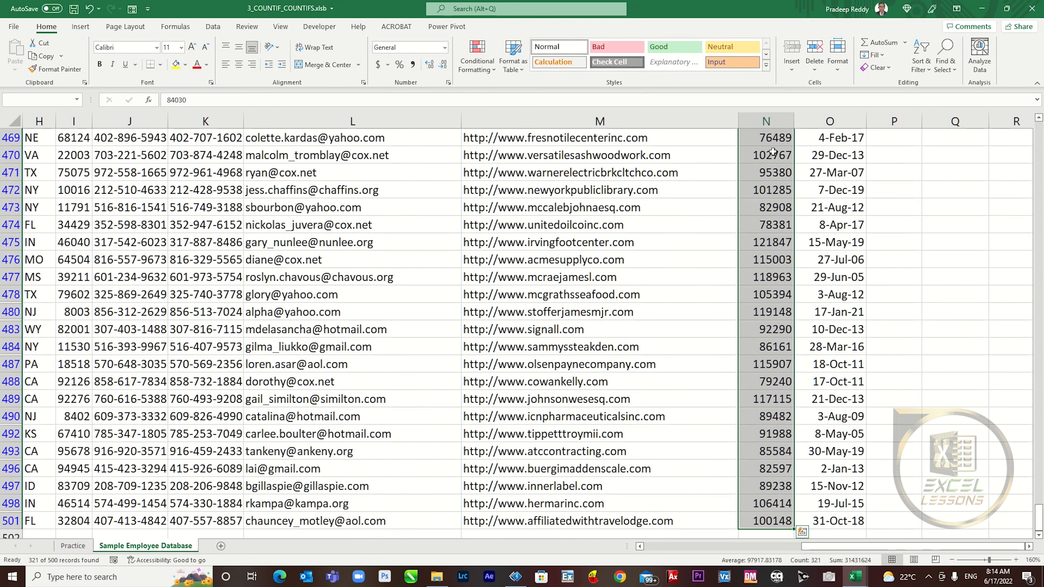
# - Filter the Joining Date column to the years 2015 and later
pyautogui.press('Up')
pyautogui.press('Right')
pyautogui.hotkey('alt', 'Down')
pyautogui.press('Down')
pyautogui.press('Down')
pyautogui.press('Down')
pyautogui.press('Down')
pyautogui.press('Down')
pyautogui.press('Down')
pyautogui.press('Down')
pyautogui.press('Down')
pyautogui.press('Down')
pyautogui.press('space')
pyautogui.press('Down')
pyautogui.press('Down')
pyautogui.press('Down')
pyautogui.press('Down')
pyautogui.press('Down')
pyautogui.press('Down')
pyautogui.press('Down')
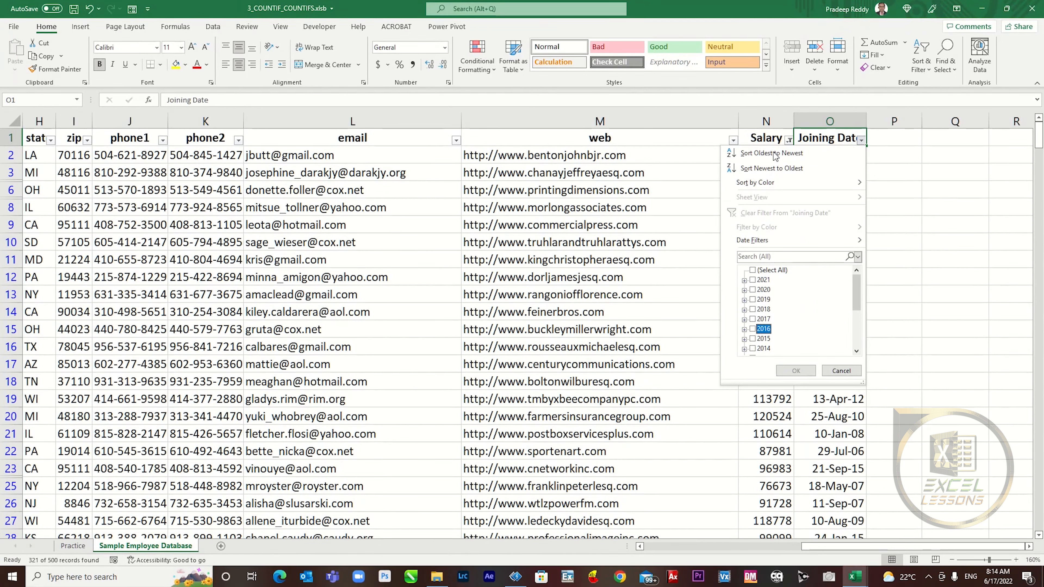
pyautogui.press('Right')
pyautogui.press('Left')
pyautogui.press('space')
pyautogui.press('Up')
pyautogui.press('space')
pyautogui.press('Up')
pyautogui.press('space')
pyautogui.press('Up')
pyautogui.press('space')
pyautogui.press('Up')
pyautogui.press('space')
pyautogui.press('Up')
pyautogui.press('space')
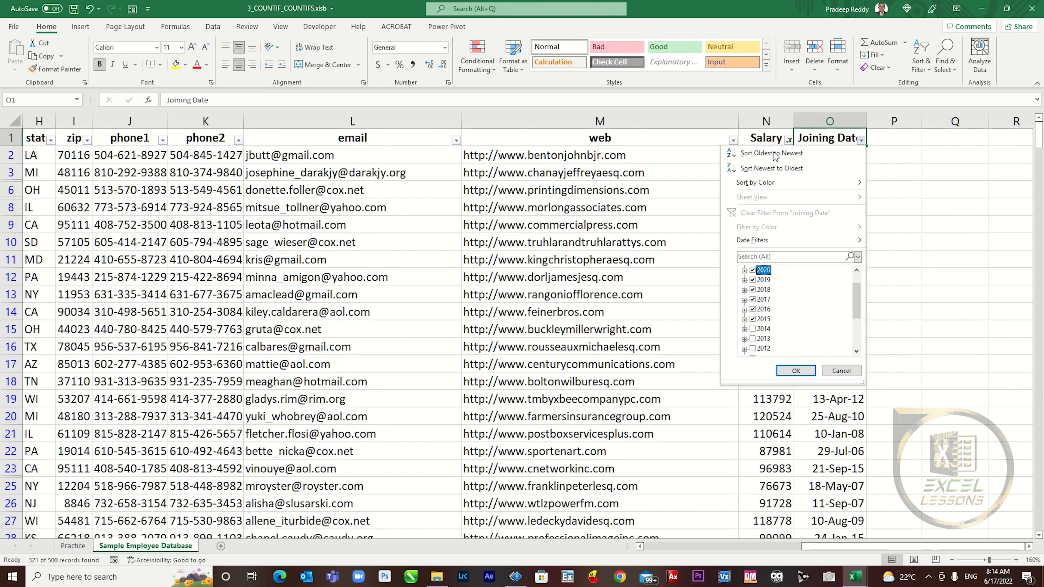
pyautogui.press('Return')
# - Select the filtered joining dates to confirm 142 records, then go back to Practice
pyautogui.press('Down')
pyautogui.hotkey('ctrl', 'shift', 'Down')
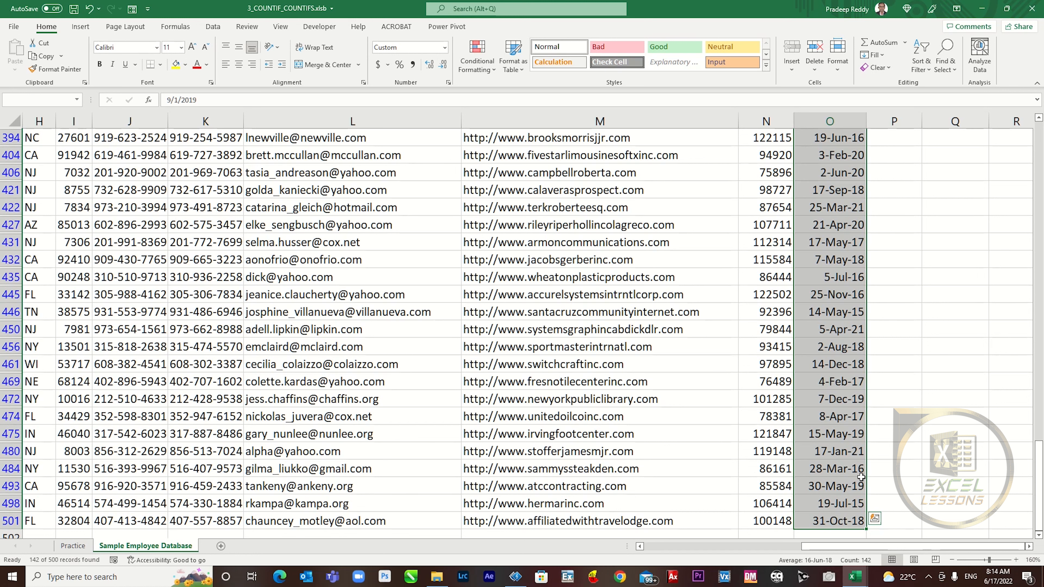
pyautogui.hotkey('ctrl', 'pageup')
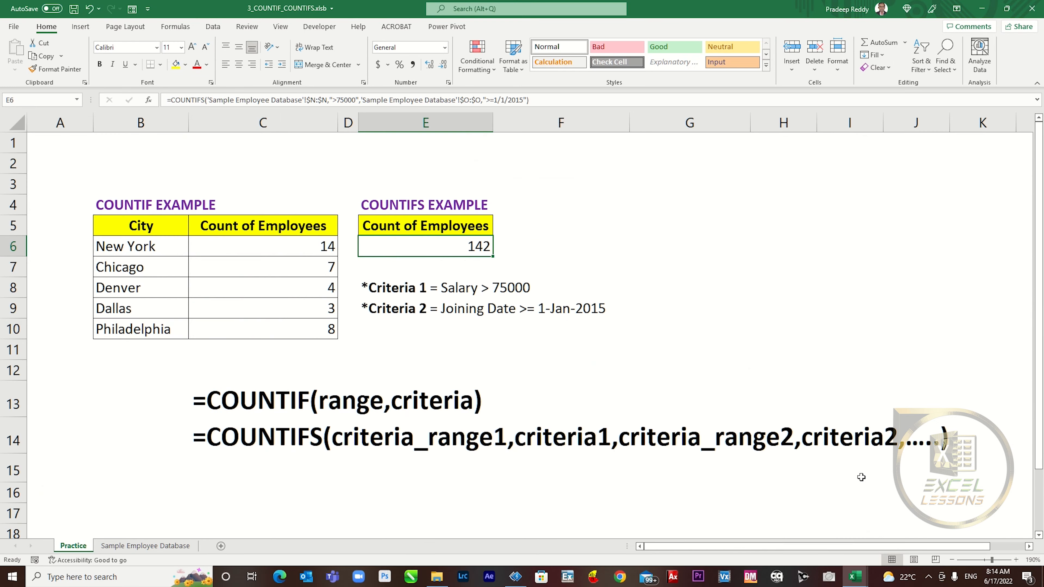